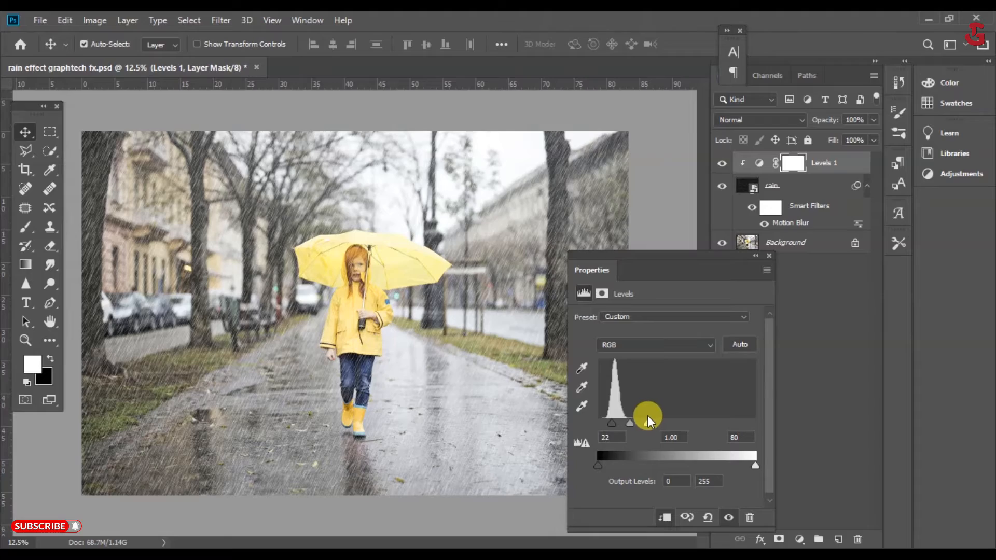
pyautogui.moveTo(648, 422); pyautogui.dragTo(647, 421)
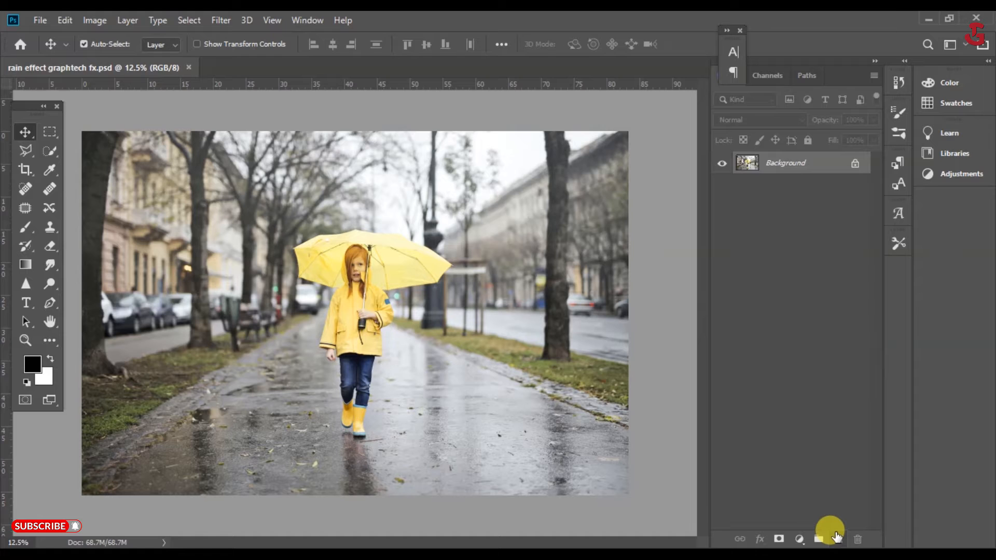
# - Create a new layer named "rain" above the Background layer, with Normal mode and 100% opacity
pyautogui.keyDown('alt'); pyautogui.click(836, 538); pyautogui.keyUp('alt')
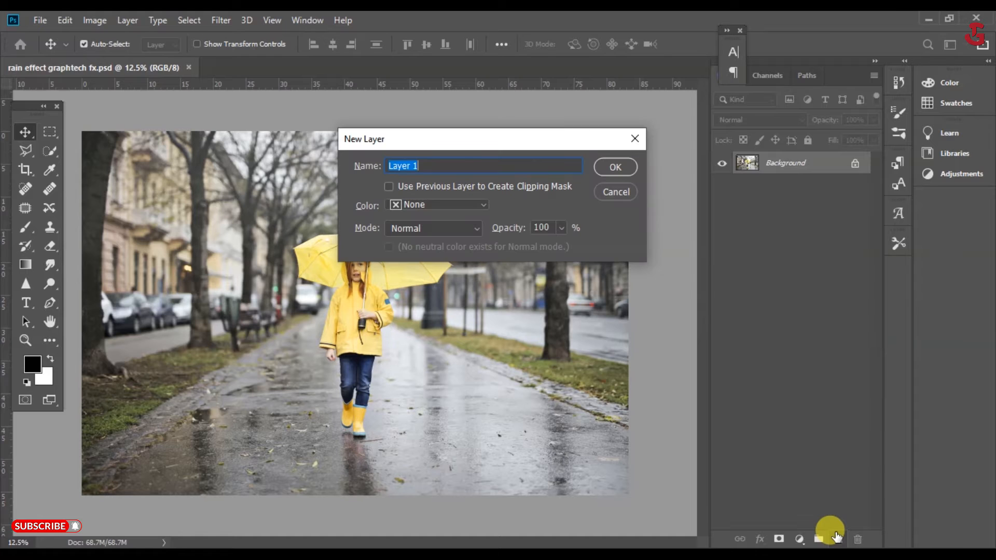
pyautogui.write('rain')
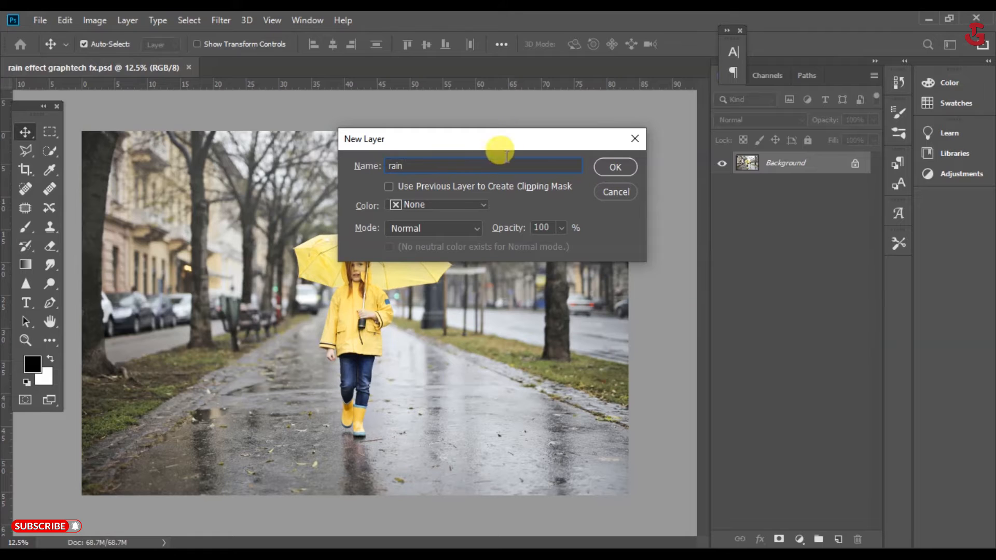
pyautogui.click(615, 167)
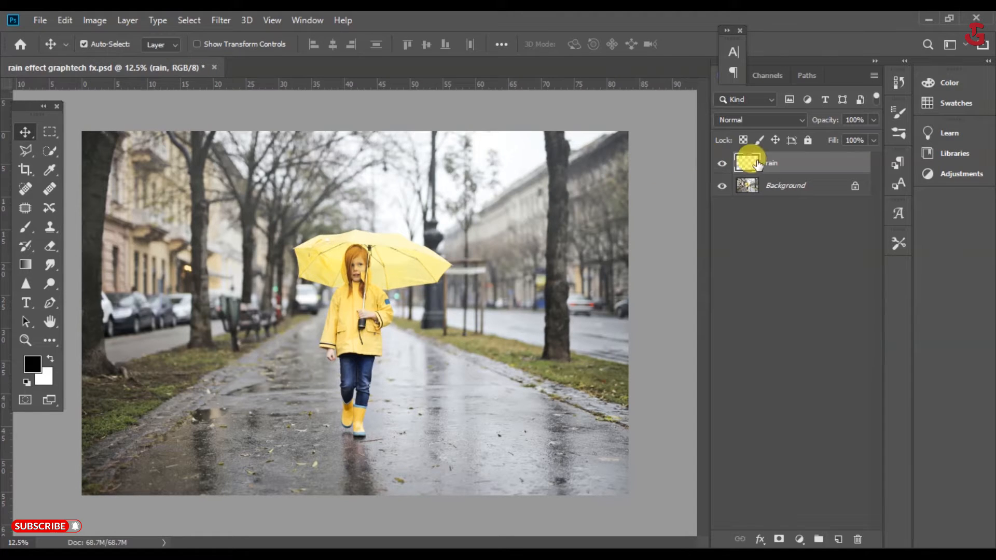
# - Fill the rain layer with the near-black colour 020202, using Multiply mode at 100% opacity
pyautogui.click(68, 20)
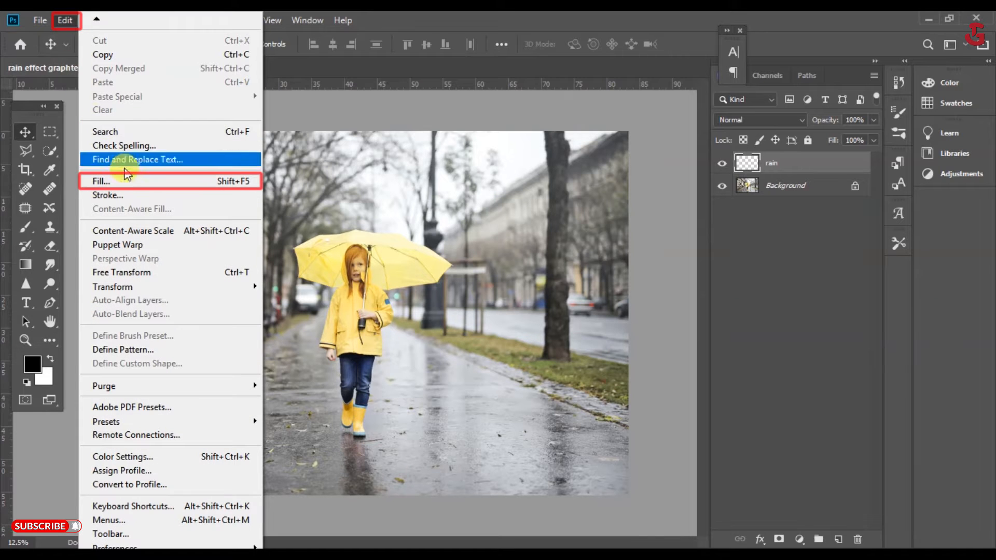
pyautogui.click(134, 183)
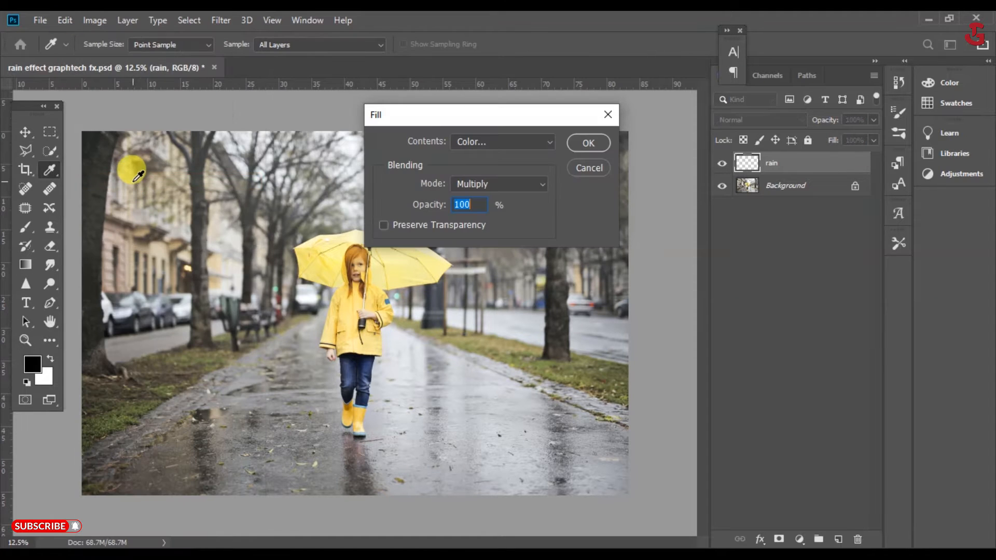
pyautogui.click(521, 145)
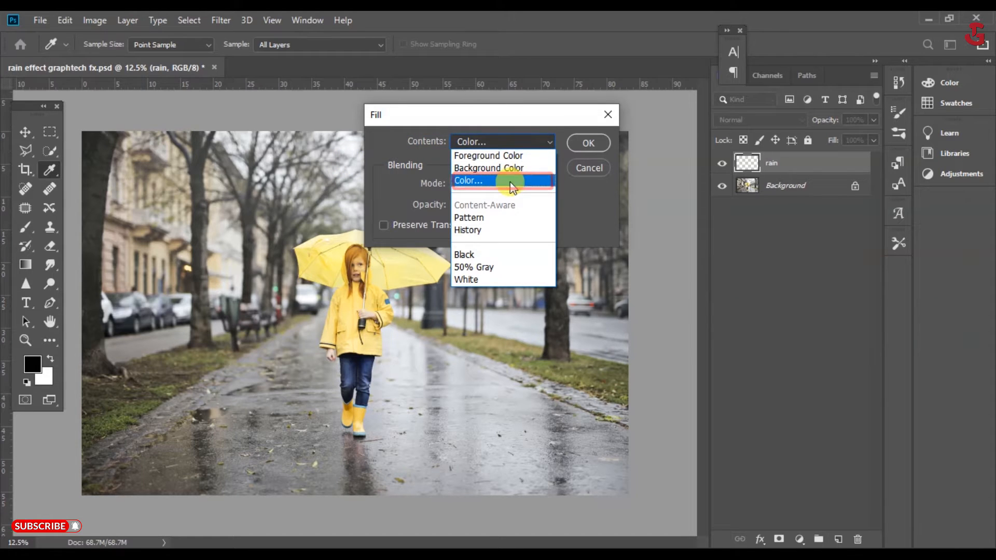
pyautogui.click(513, 181)
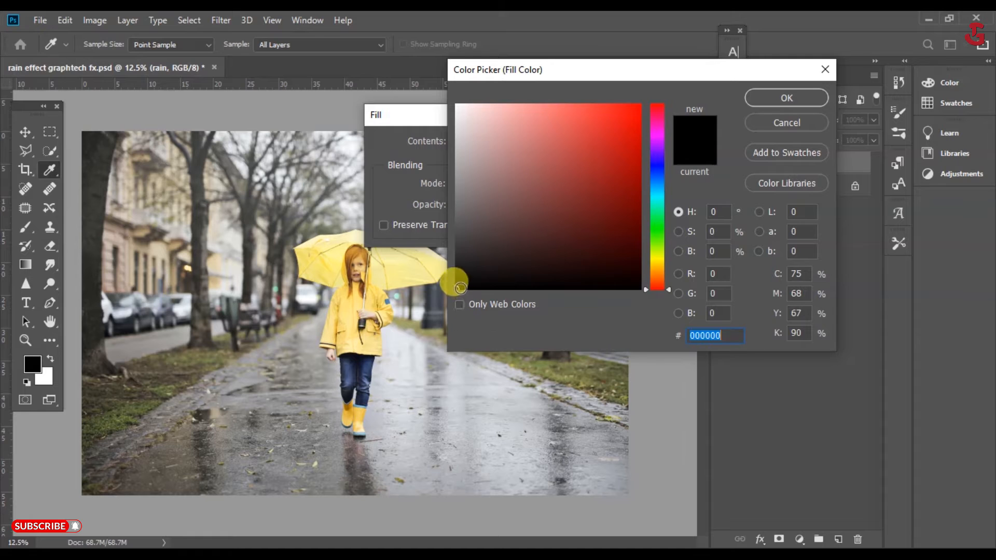
pyautogui.click(457, 287)
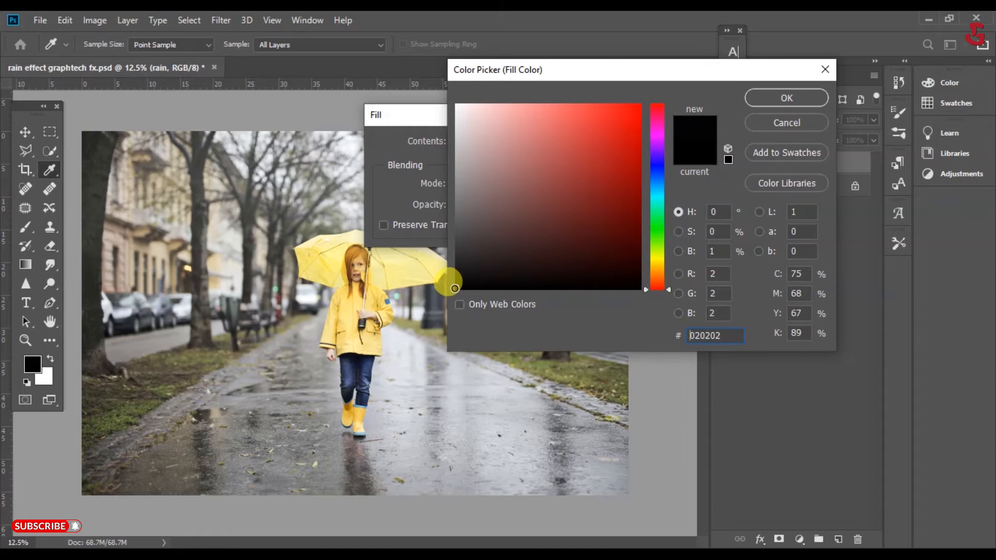
pyautogui.click(789, 98)
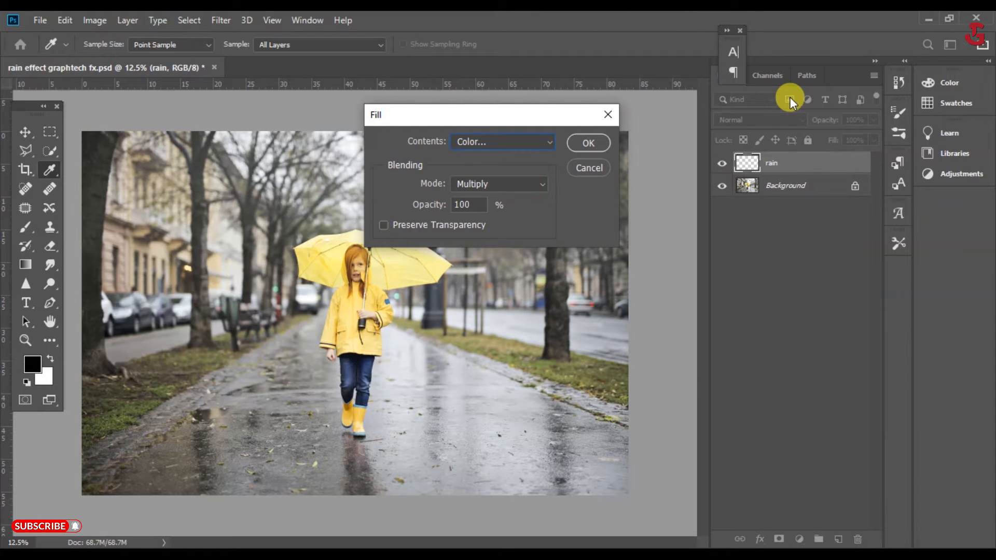
pyautogui.click(586, 146)
pyautogui.press('v')
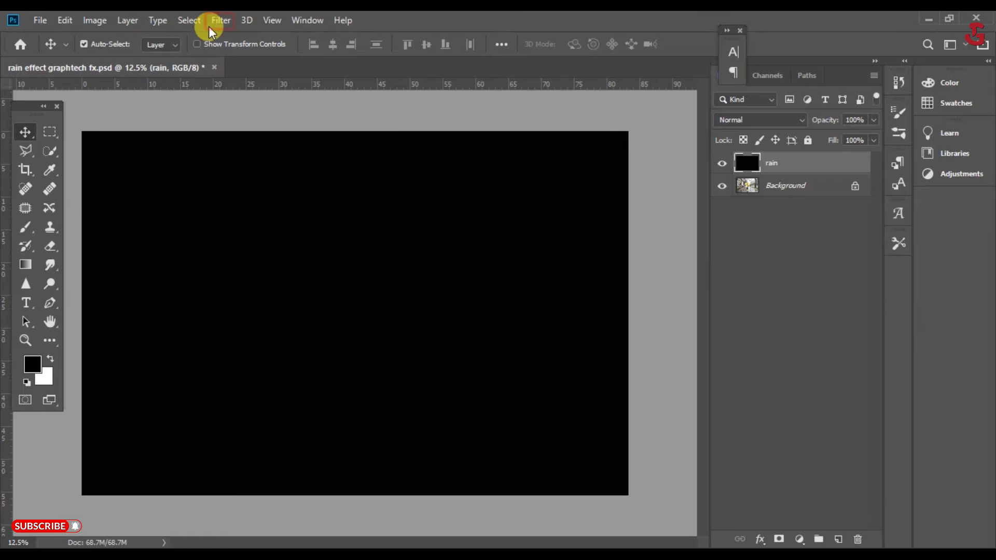
# - Apply the Add Noise filter to the rain layer with a 25% amount, Gaussian distribution and Monochromatic enabled
pyautogui.click(220, 20)
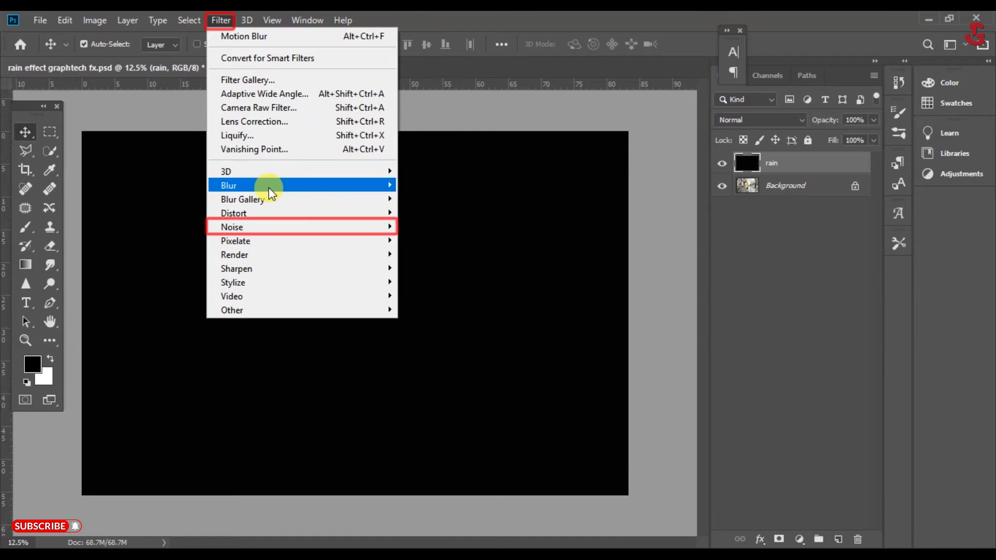
pyautogui.moveTo(338, 229)
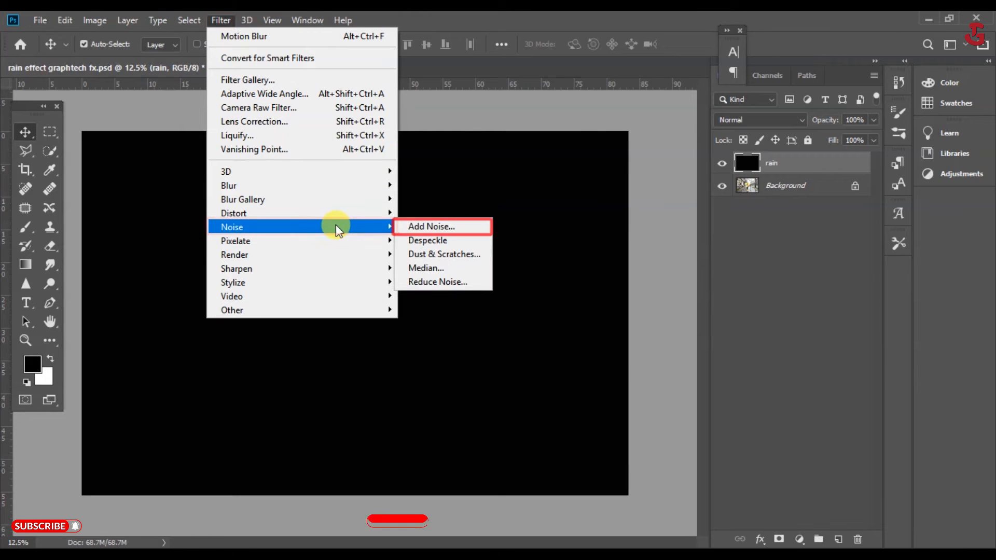
pyautogui.click(437, 228)
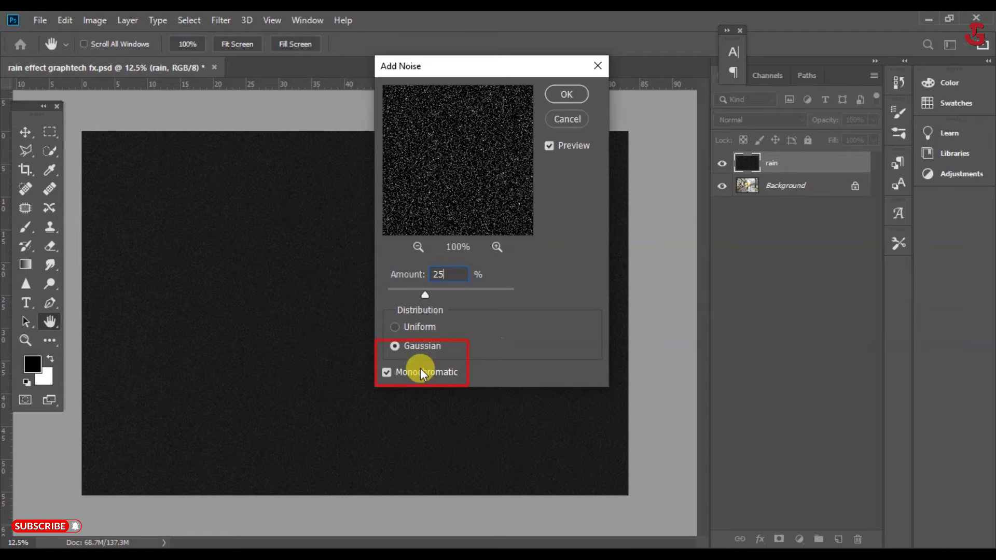
pyautogui.click(562, 89)
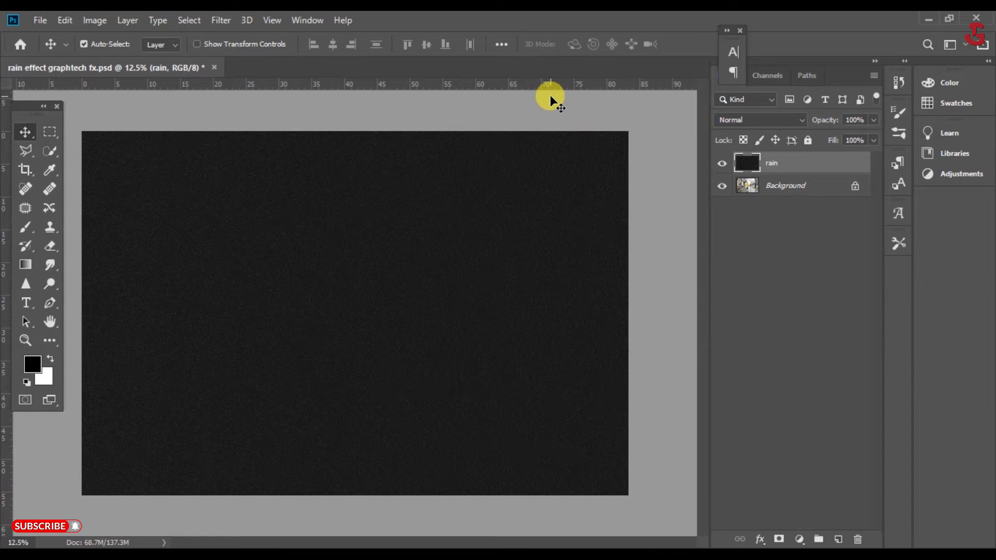
# - Scale the noise on the rain layer to 400% in both width and height
pyautogui.click(67, 20)
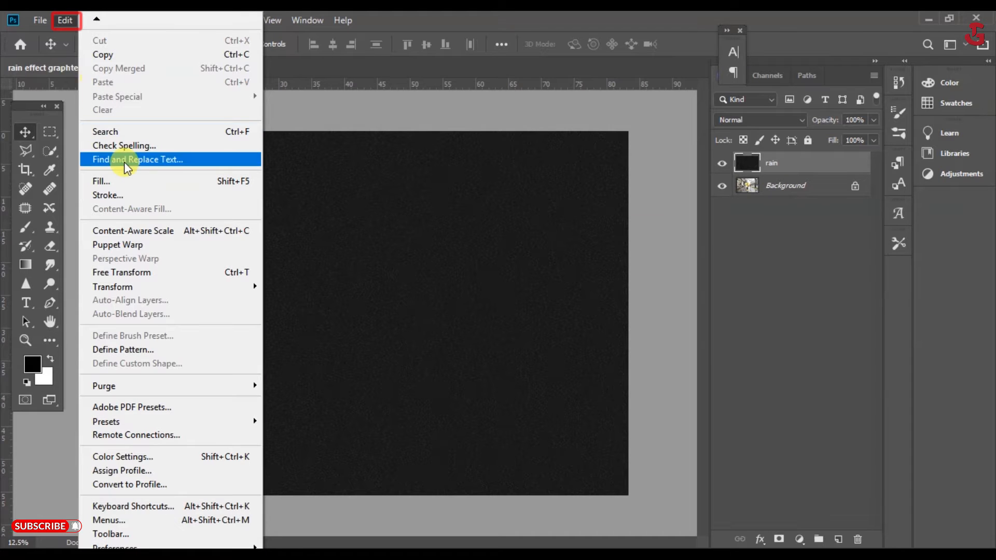
pyautogui.moveTo(204, 285)
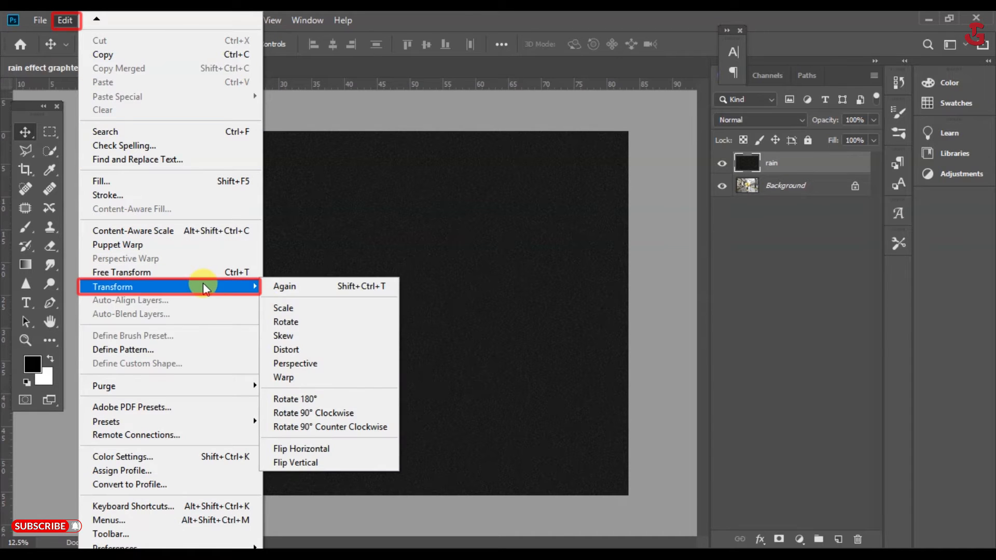
pyautogui.click(303, 311)
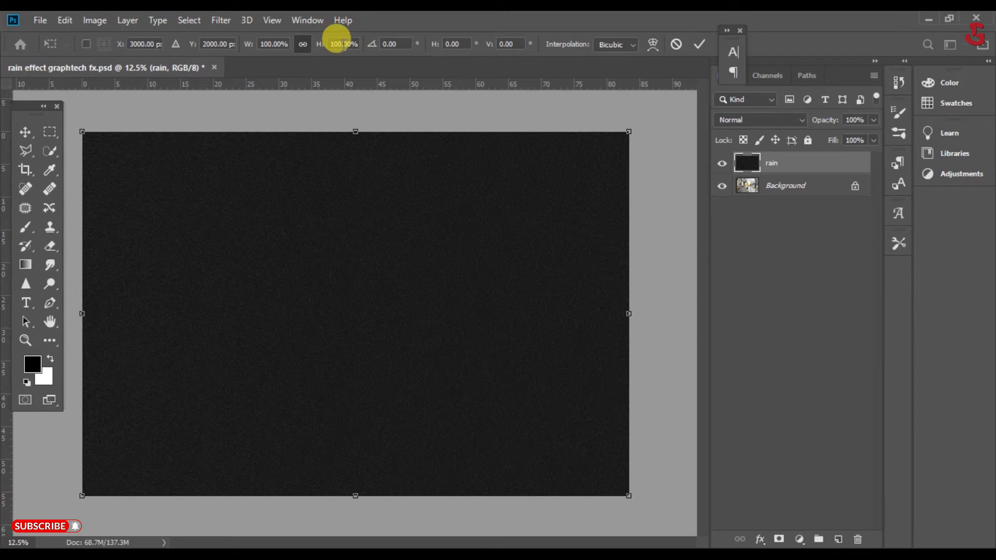
pyautogui.click(343, 44)
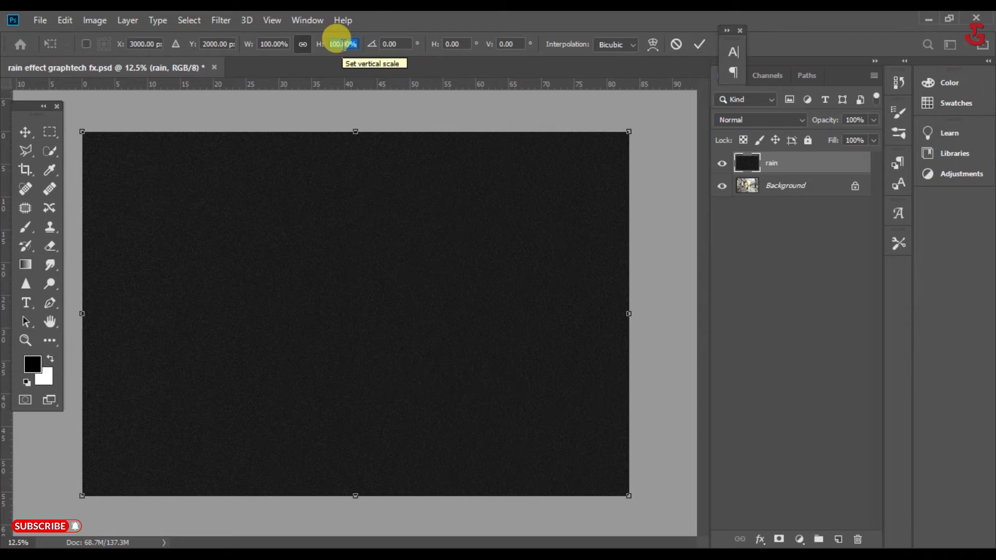
pyautogui.write('4000')
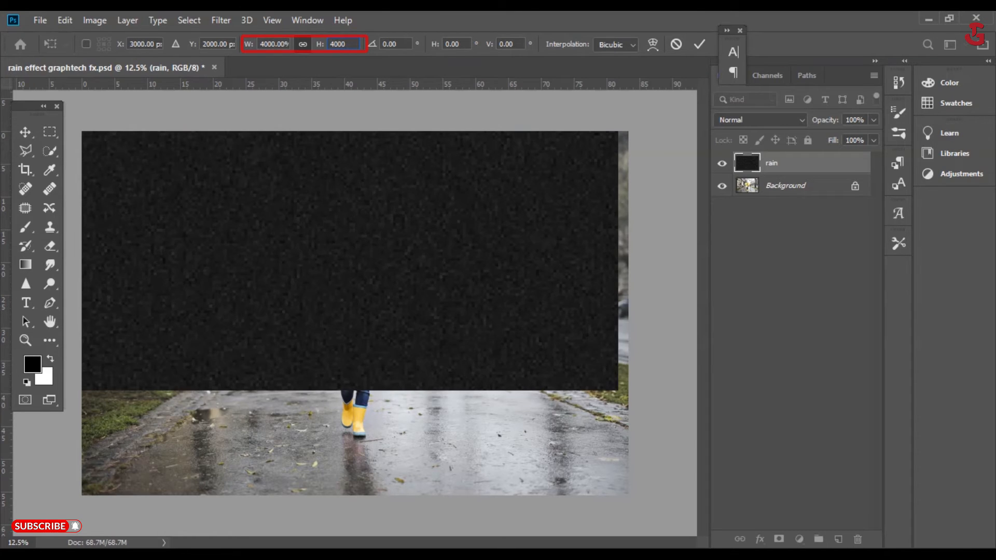
pyautogui.press('BackSpace')
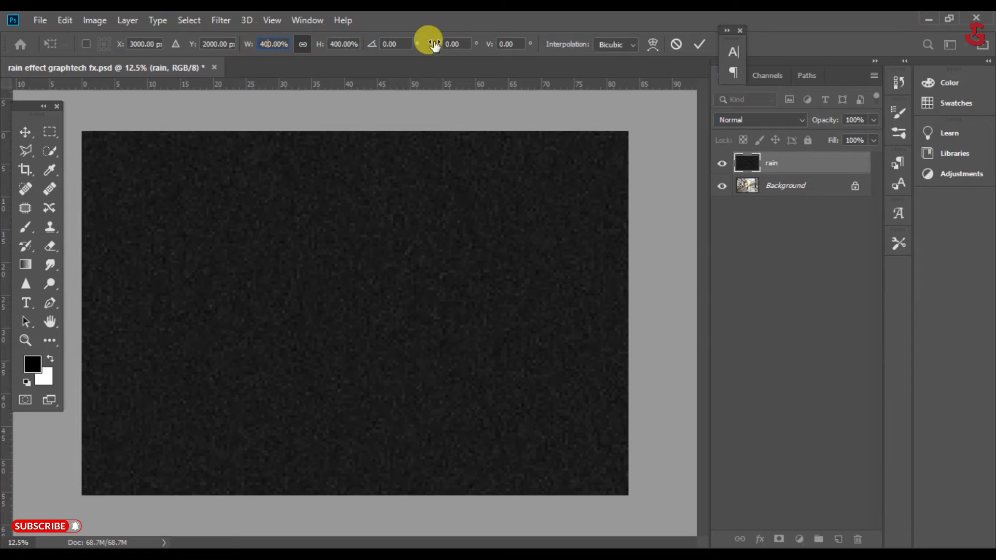
pyautogui.click(698, 45)
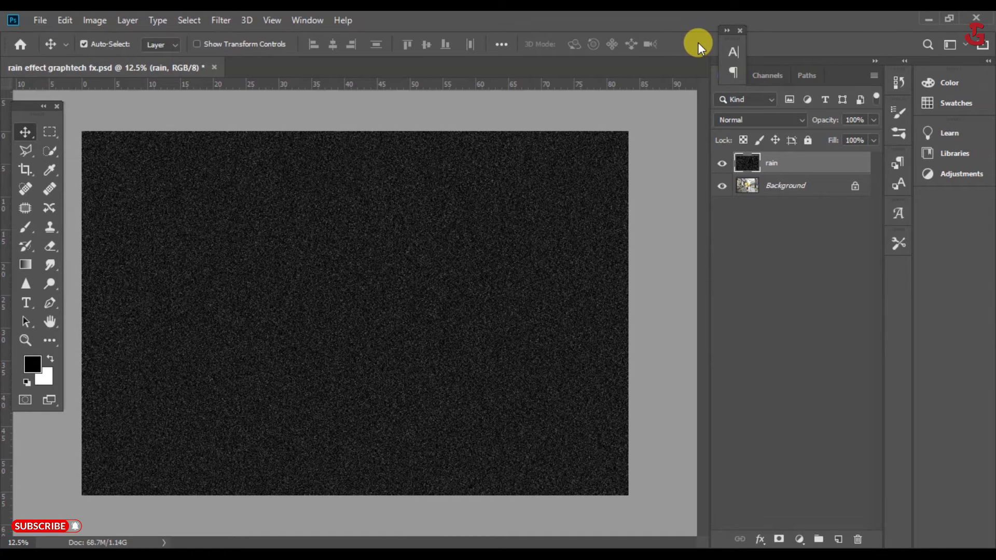
# - Set the rain layer's blend mode to Screen and convert the layer to a smart object
pyautogui.click(752, 121)
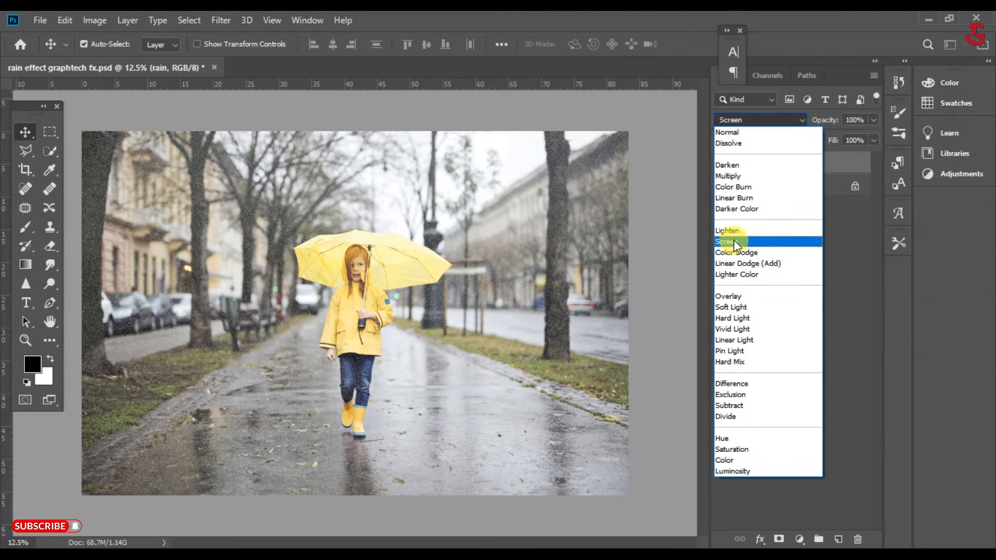
pyautogui.click(735, 243)
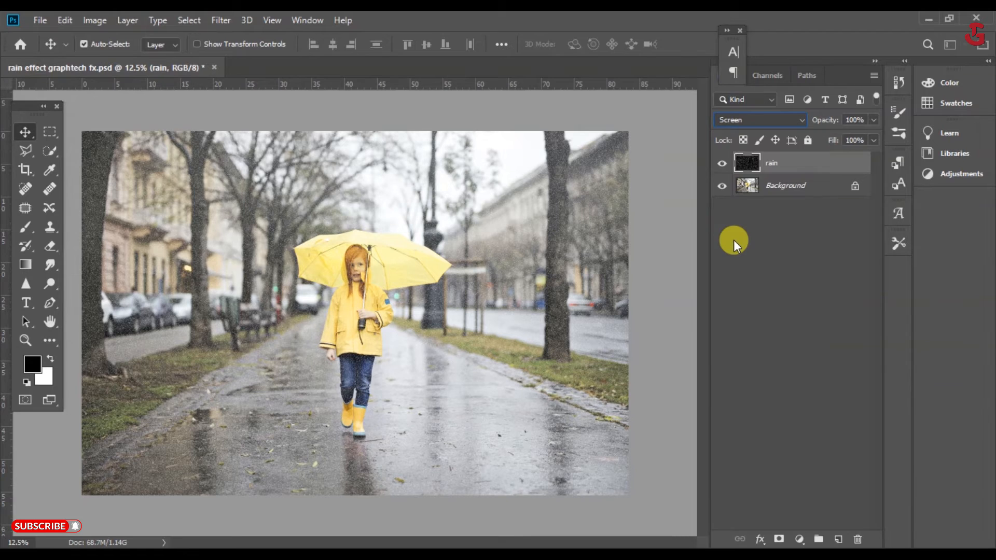
pyautogui.click(874, 79)
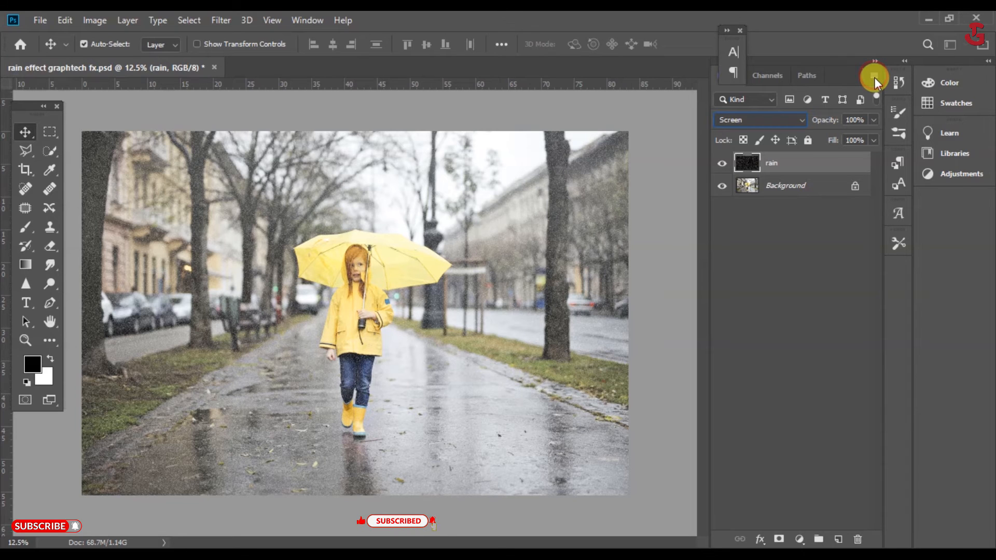
pyautogui.click(874, 79)
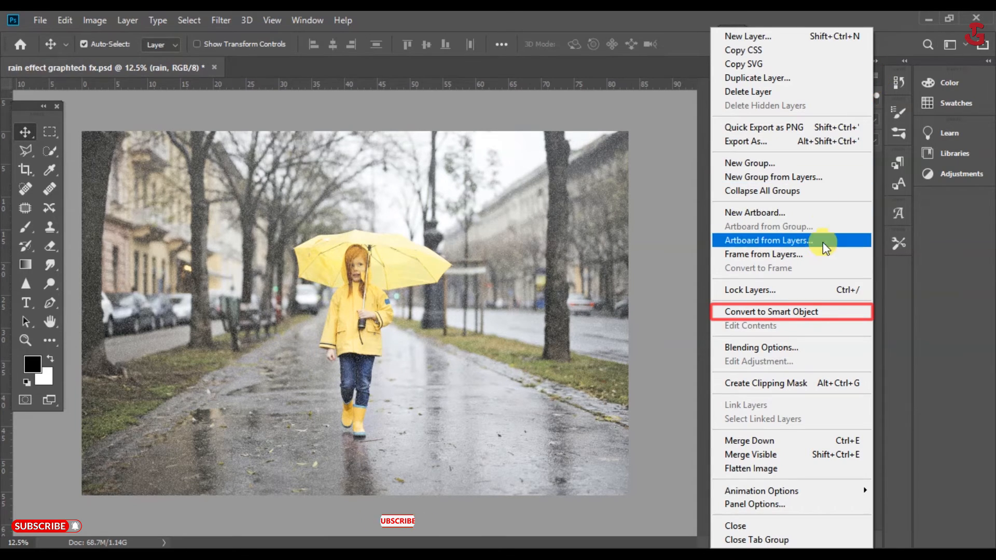
pyautogui.click(805, 310)
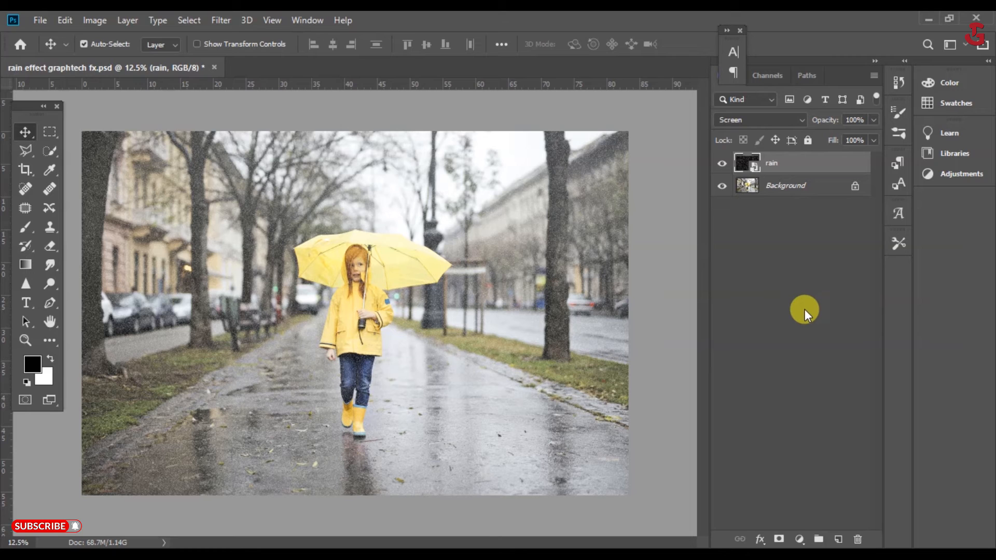
# - Apply a Motion Blur filter to the rain layer with a 65° angle and a distance of 75 pixels
pyautogui.click(213, 21)
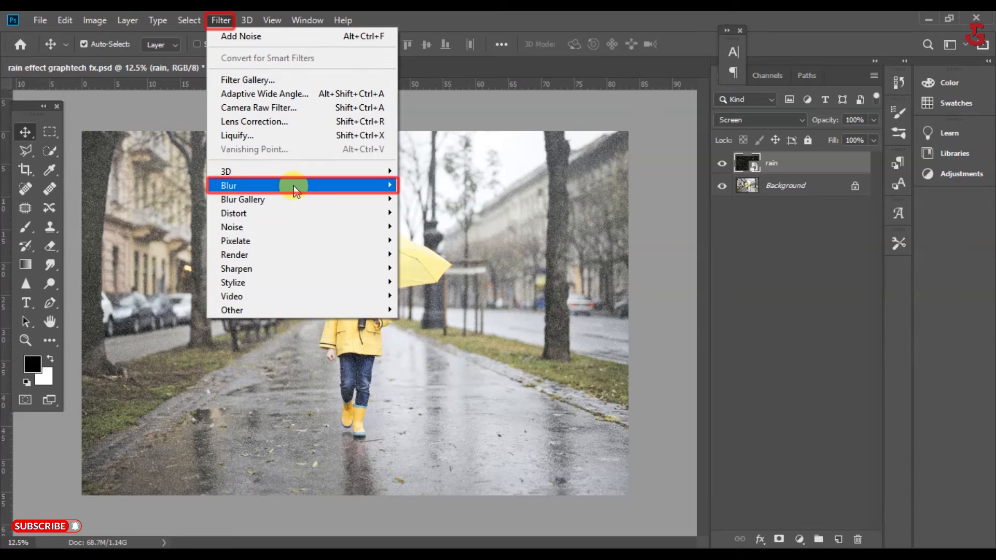
pyautogui.moveTo(294, 188)
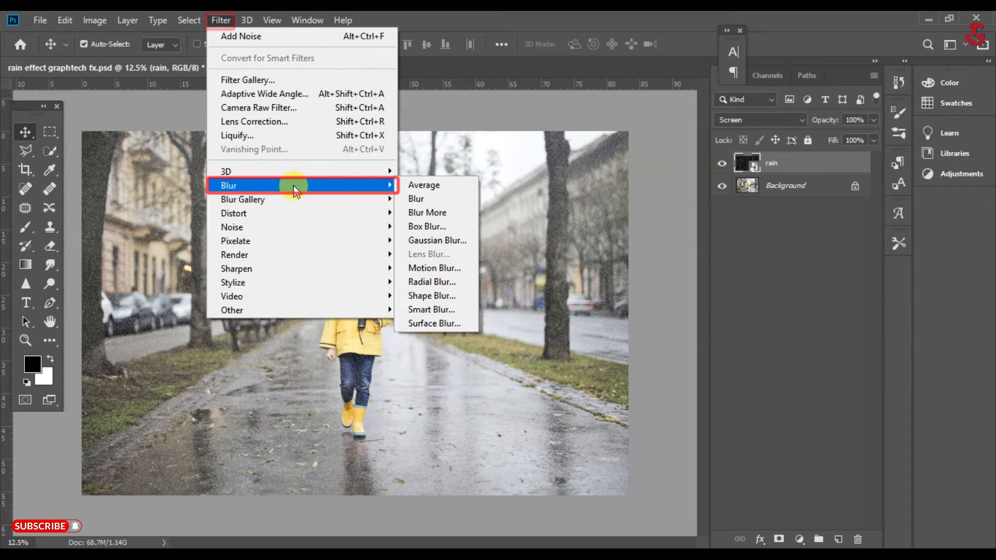
pyautogui.click(420, 271)
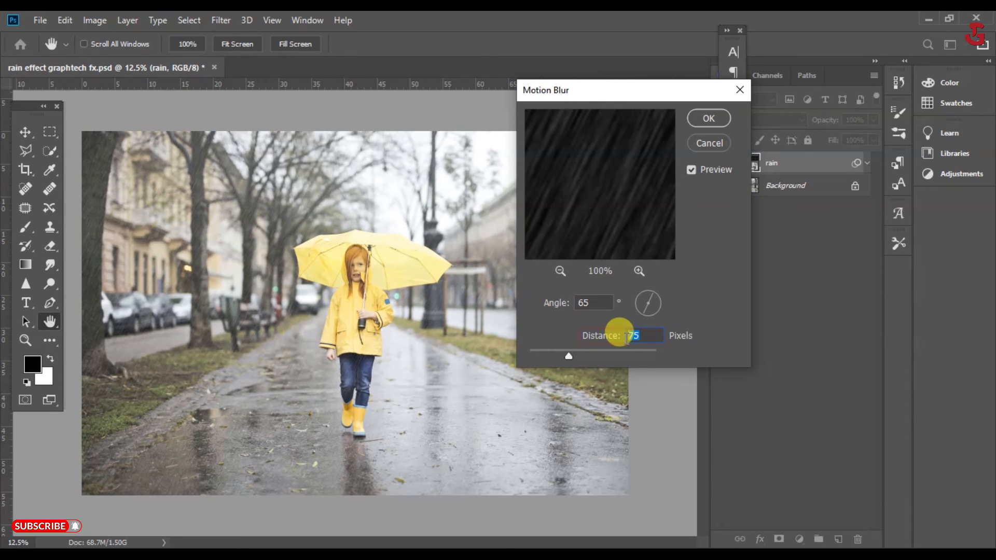
pyautogui.click(709, 119)
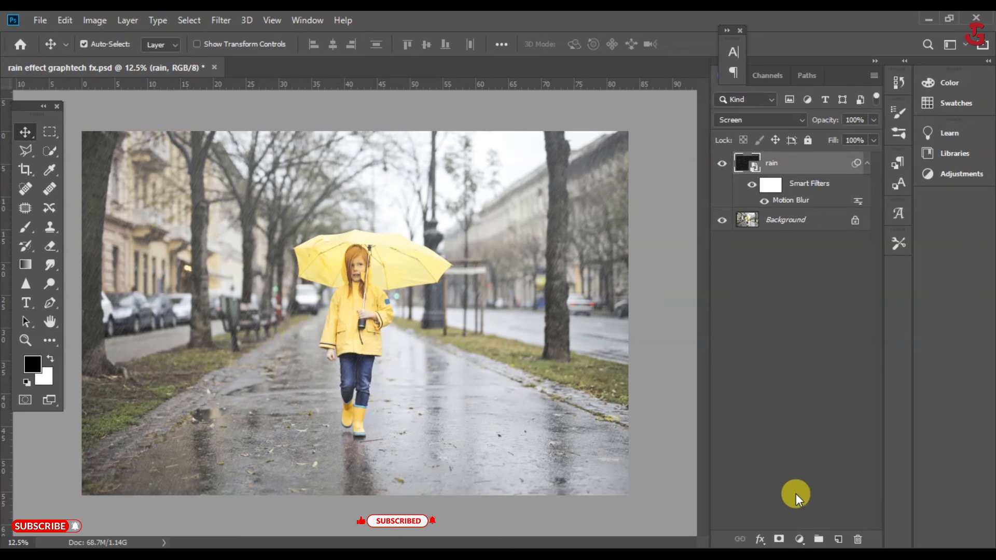
# - Add a Levels adjustment layer above the rain layer, using the previous layer to create a clipping mask
pyautogui.click(801, 539)
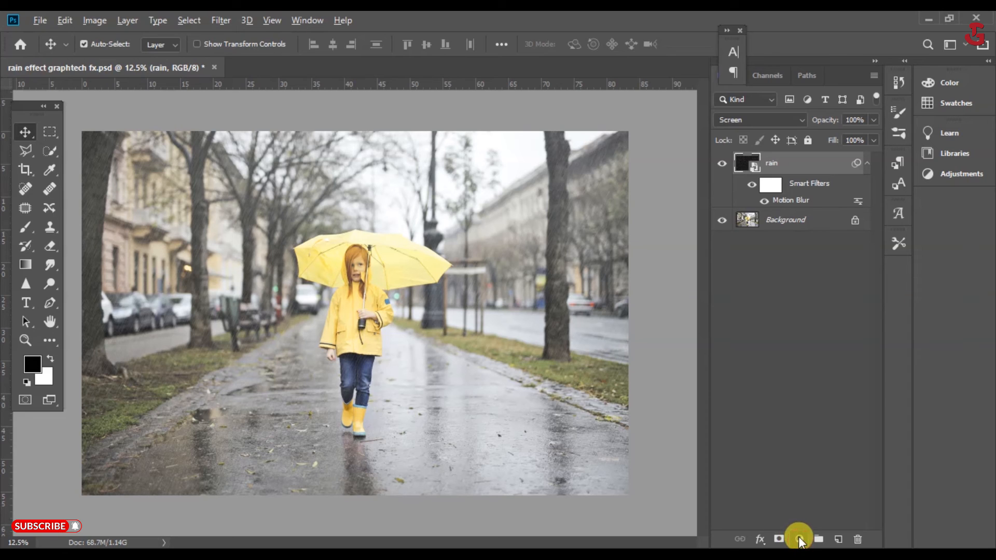
pyautogui.click(799, 541)
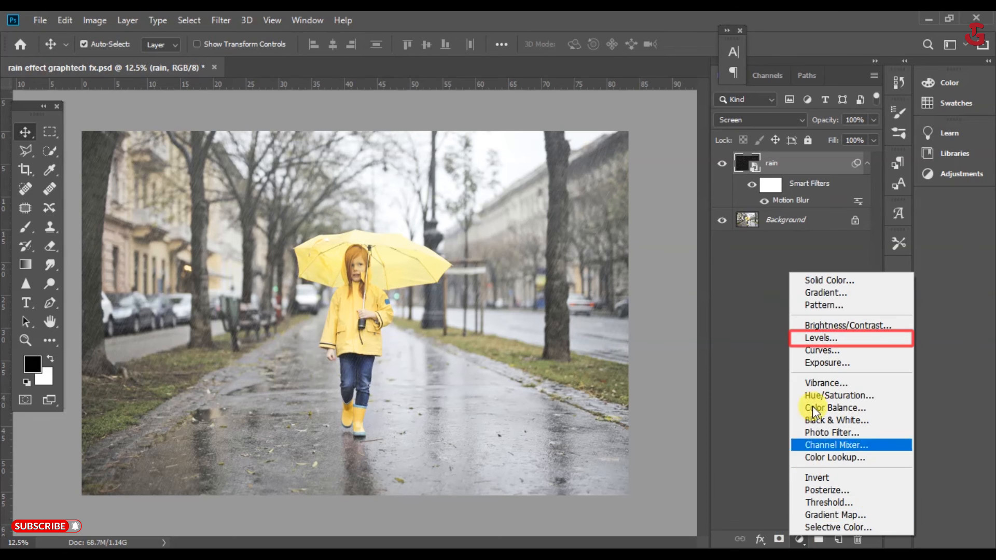
pyautogui.click(825, 339)
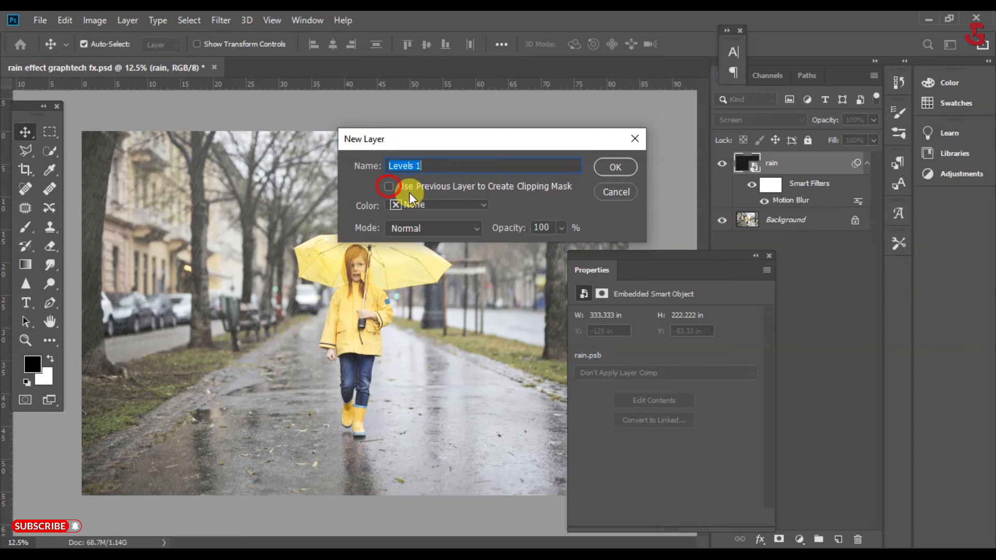
pyautogui.click(396, 188)
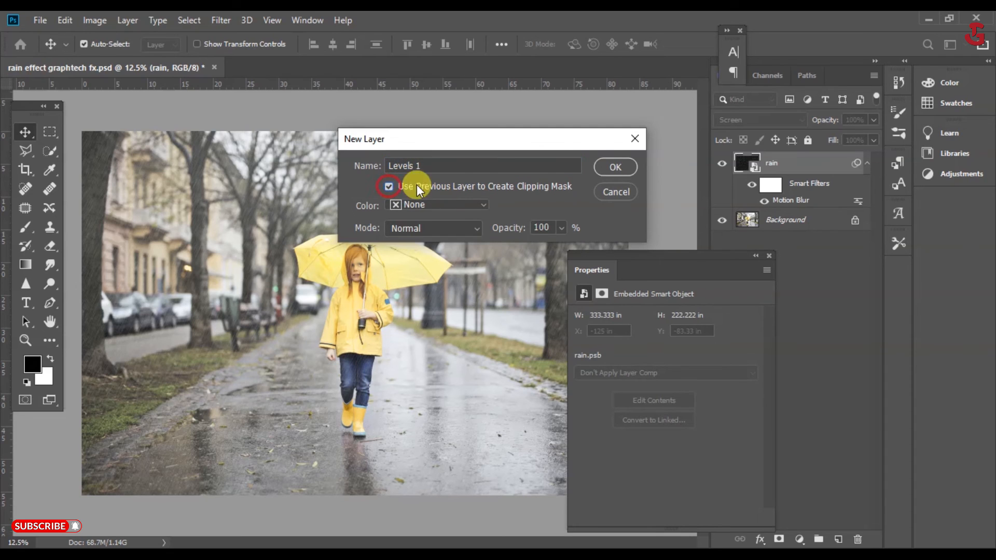
pyautogui.click(612, 169)
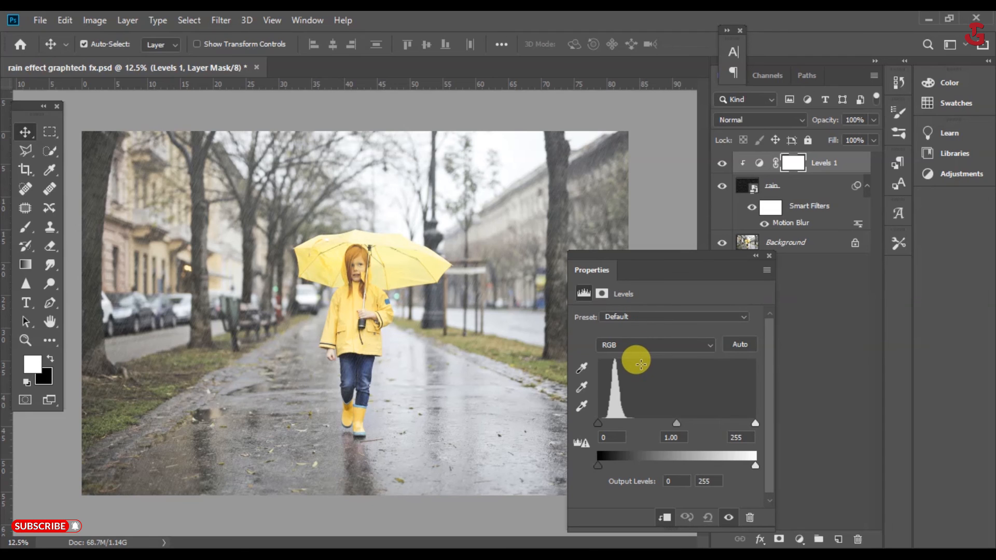
# - Set the Levels input black point to 22 and the white point to 79, and close the adjustment's properties
pyautogui.moveTo(597, 422); pyautogui.dragTo(614, 430)
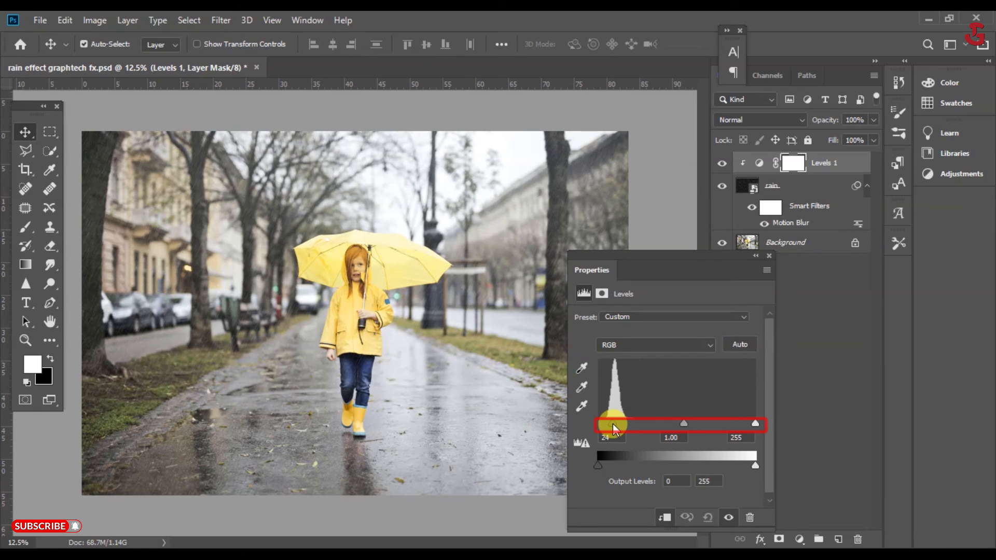
pyautogui.moveTo(755, 423); pyautogui.dragTo(659, 415)
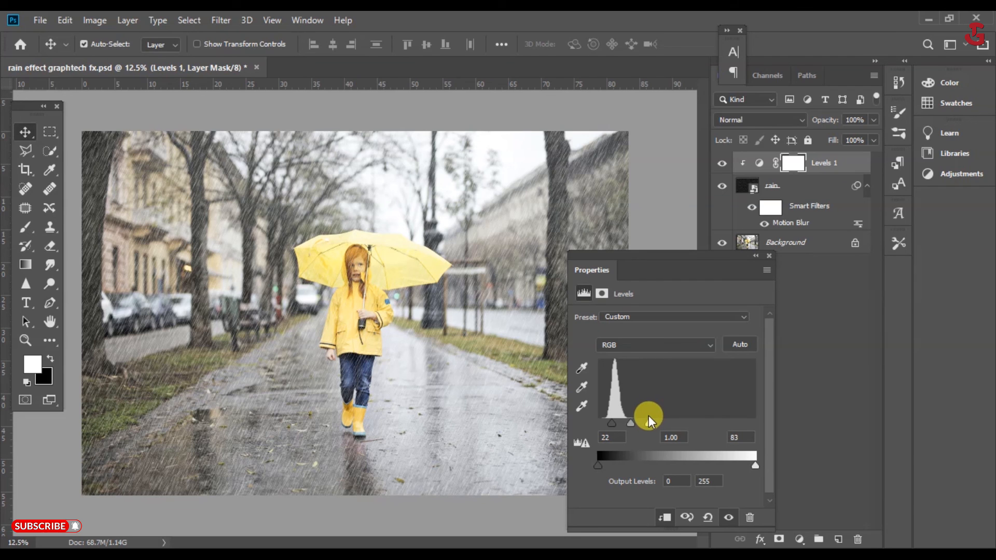
pyautogui.moveTo(648, 416); pyautogui.dragTo(646, 416)
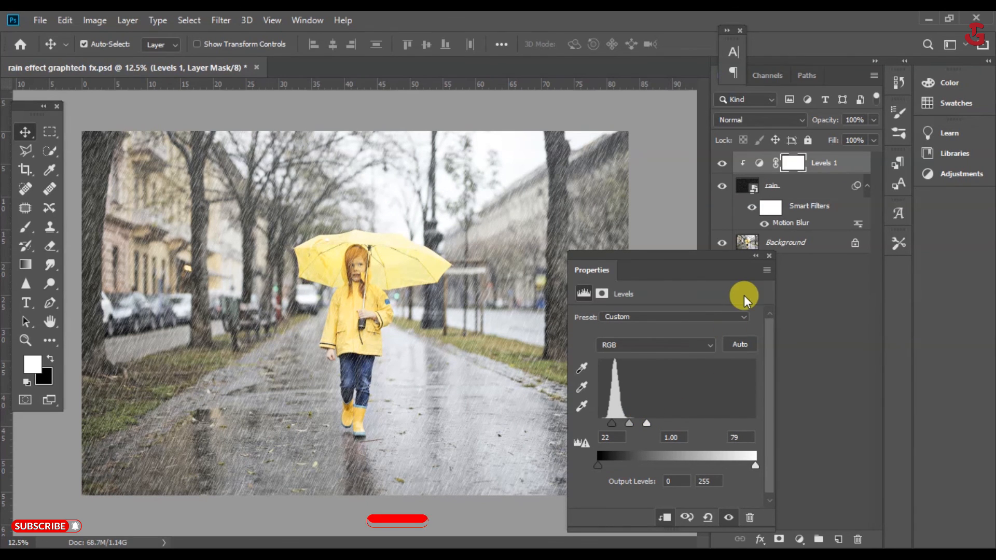
pyautogui.moveTo(685, 256); pyautogui.dragTo(659, 256)
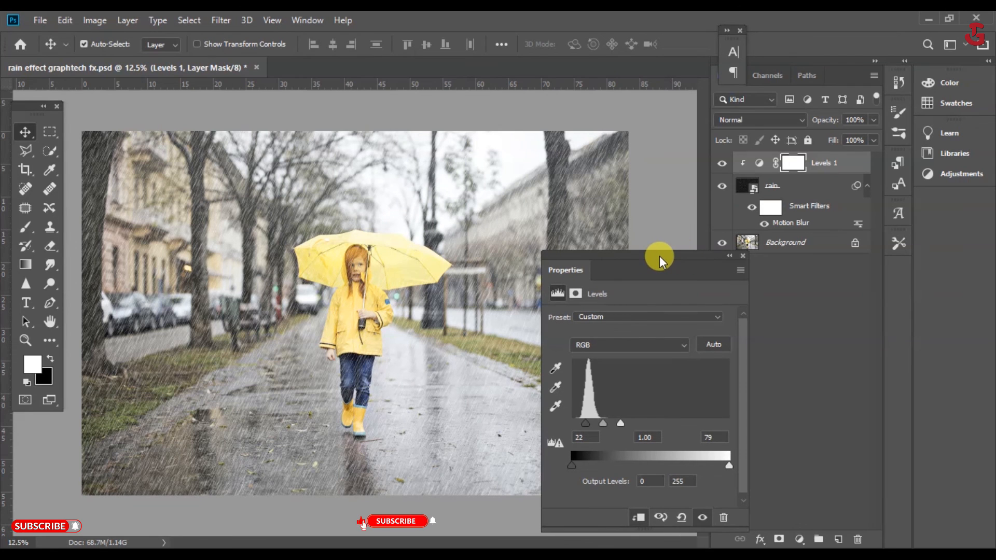
pyautogui.click(743, 256)
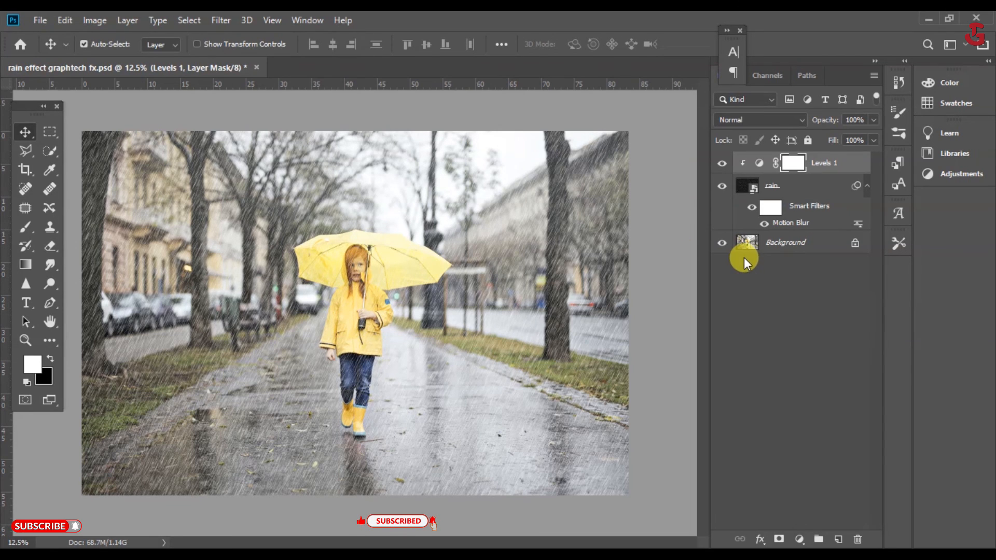